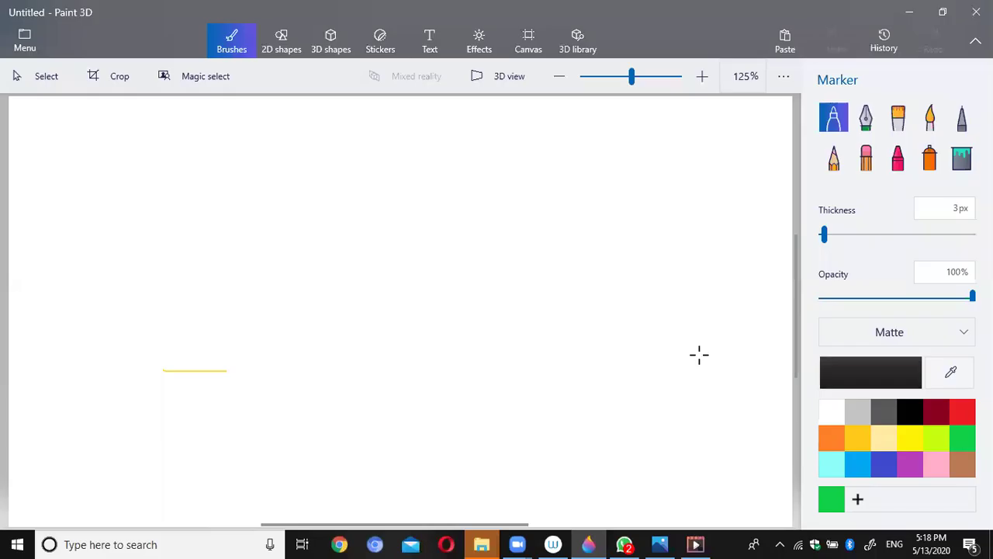
Step: Handwrite the header '3.6) m1 = 52Kg m2 = 48Kg' with the Marker
mouse_move(23, 109)
mouse_down()
mouse_move(34, 119)
mouse_move(20, 128)
mouse_move(45, 121)
mouse_move(57, 140)
mouse_up()
click(38, 123)
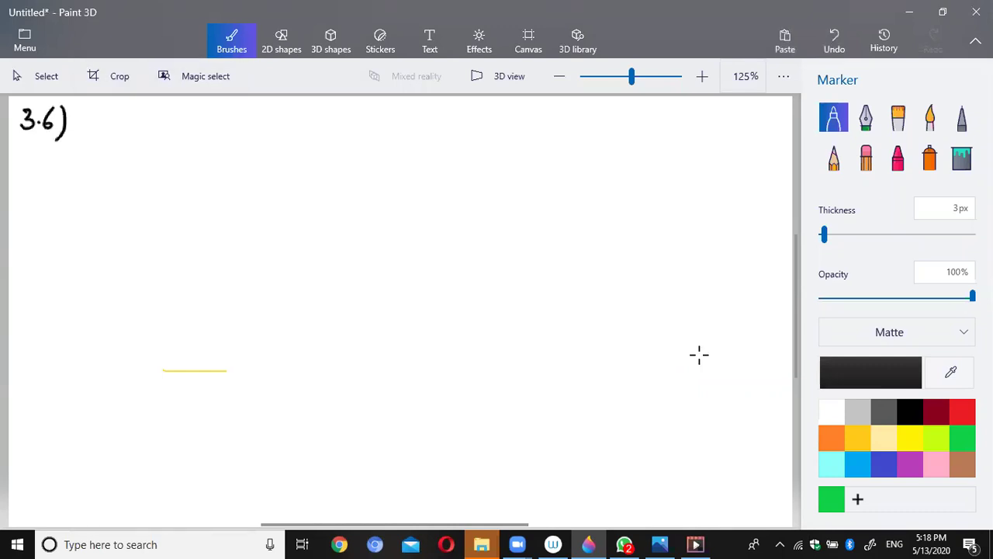
mouse_move(107, 131)
mouse_down()
mouse_move(151, 114)
mouse_move(161, 128)
mouse_move(171, 109)
mouse_move(178, 124)
mouse_move(222, 138)
mouse_move(211, 139)
mouse_move(291, 117)
mouse_up()
mouse_move(280, 123)
mouse_down()
mouse_move(311, 121)
mouse_move(308, 130)
mouse_up()
mouse_move(323, 109)
mouse_down()
mouse_move(320, 128)
mouse_move(354, 123)
mouse_move(354, 140)
mouse_move(362, 126)
mouse_up()
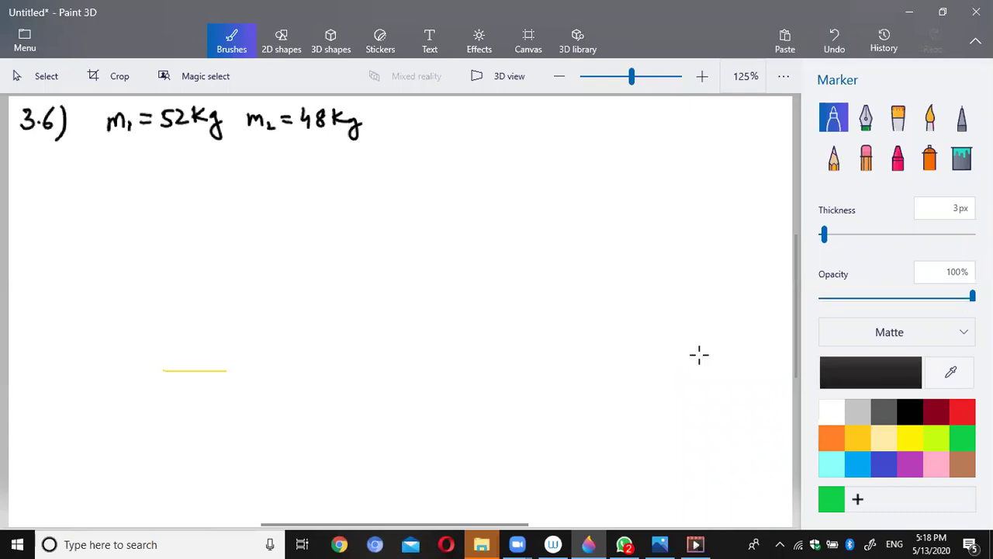
Step: Write the unknowns 'T = ?' and 'a = ?' below the givens
mouse_move(83, 155)
mouse_down()
mouse_move(83, 177)
mouse_move(95, 155)
mouse_move(109, 174)
mouse_move(124, 166)
mouse_up()
click(123, 176)
mouse_move(188, 163)
mouse_down()
mouse_move(172, 163)
mouse_move(187, 160)
mouse_move(191, 172)
mouse_up()
drag(204, 163, 230, 166)
click(230, 174)
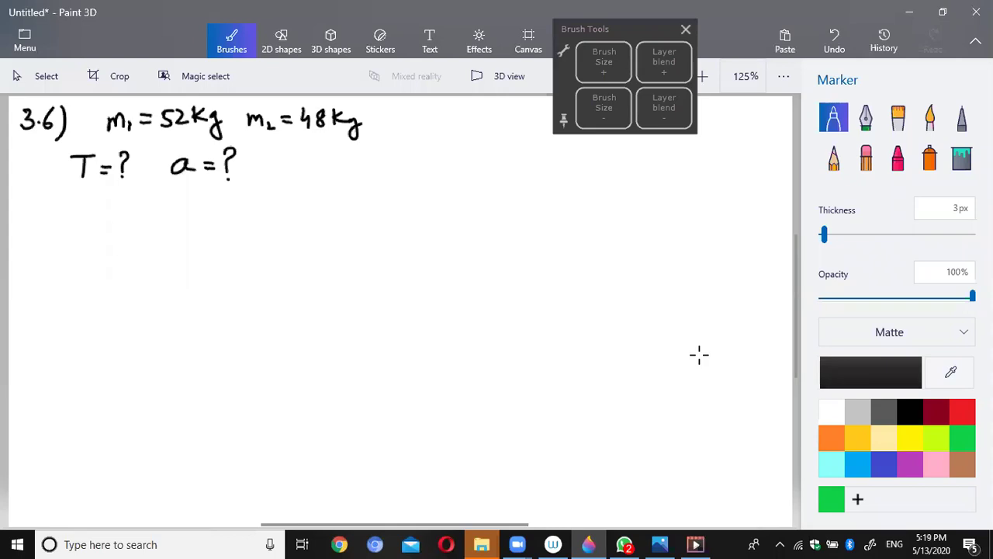
Step: Sketch a pulley wheel with a rope and two boxes hanging from it
mouse_move(314, 153)
mouse_down()
mouse_move(326, 176)
mouse_move(312, 158)
mouse_move(330, 144)
mouse_move(339, 207)
mouse_up()
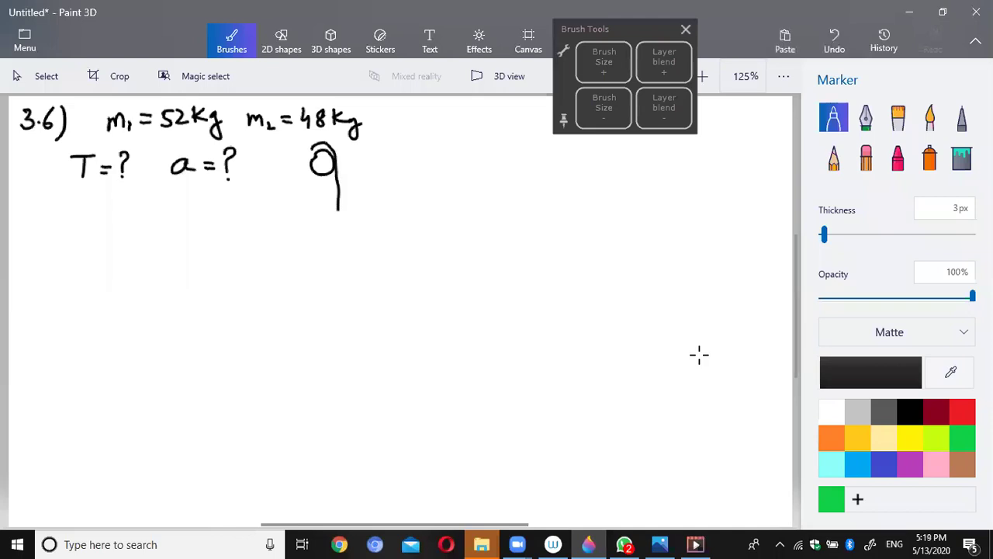
mouse_move(314, 146)
mouse_down()
mouse_move(307, 206)
mouse_move(339, 233)
mouse_move(359, 223)
mouse_move(360, 252)
mouse_move(328, 254)
mouse_up()
mouse_move(296, 201)
mouse_down()
mouse_move(315, 201)
mouse_move(316, 223)
mouse_up()
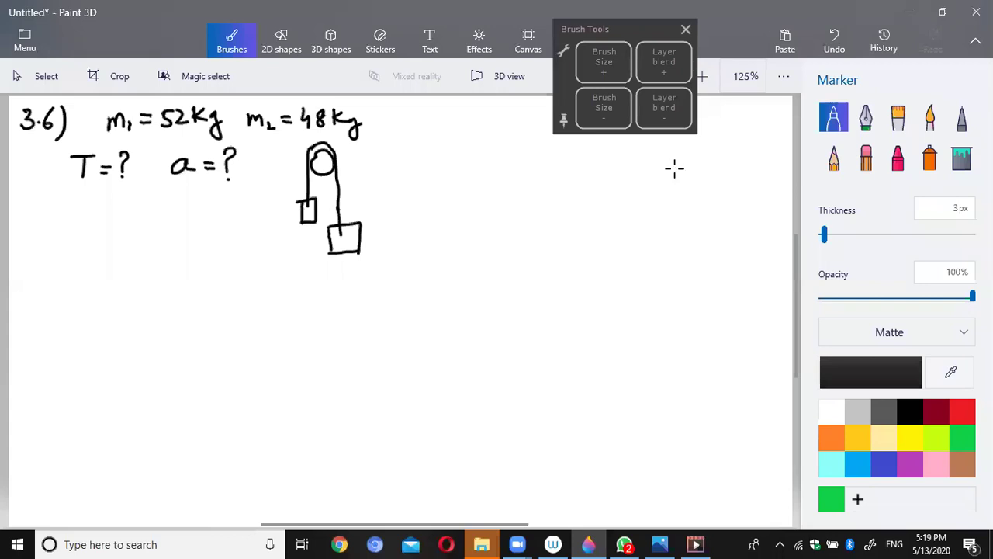
Step: Label the boxes m1 = 52 Kg and m2 = 48, and begin 'T =' at left
mouse_move(370, 232)
mouse_down()
mouse_move(382, 243)
mouse_move(408, 232)
mouse_up()
drag(394, 240, 463, 250)
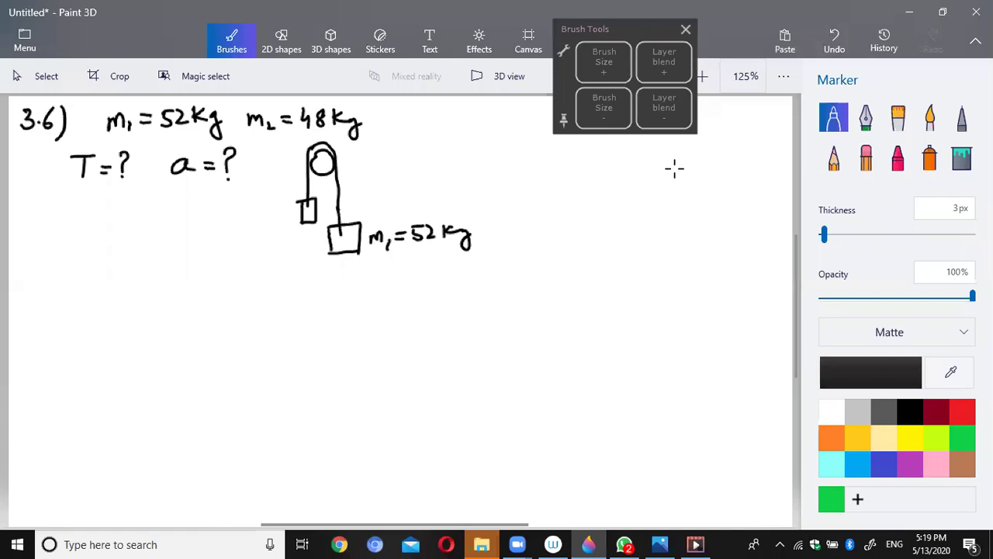
mouse_move(272, 198)
mouse_down()
mouse_move(279, 185)
mouse_move(292, 196)
mouse_move(279, 213)
mouse_up()
drag(269, 221, 291, 217)
mouse_move(287, 209)
mouse_down()
mouse_move(287, 224)
mouse_move(295, 208)
mouse_up()
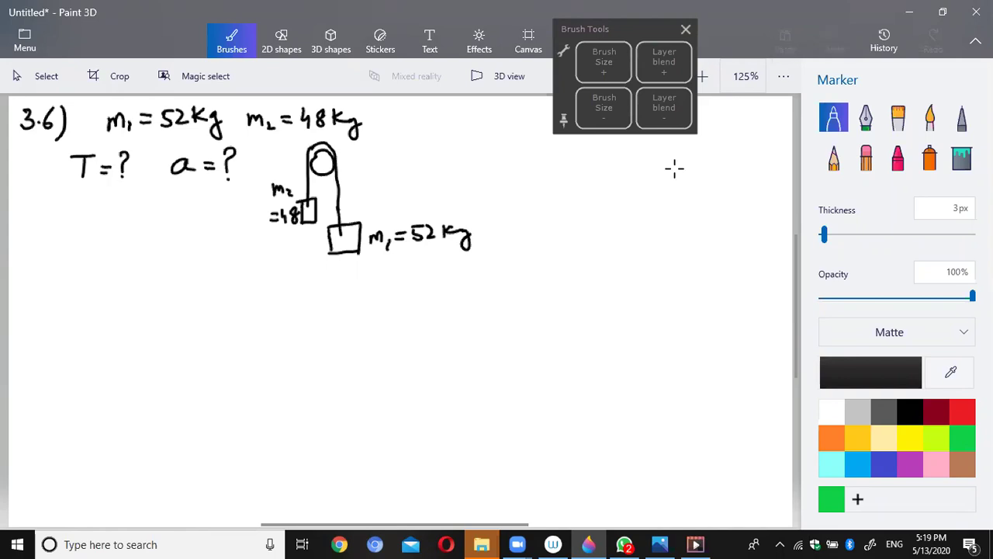
mouse_move(42, 211)
mouse_down()
mouse_move(42, 232)
mouse_move(51, 211)
mouse_move(67, 227)
mouse_up()
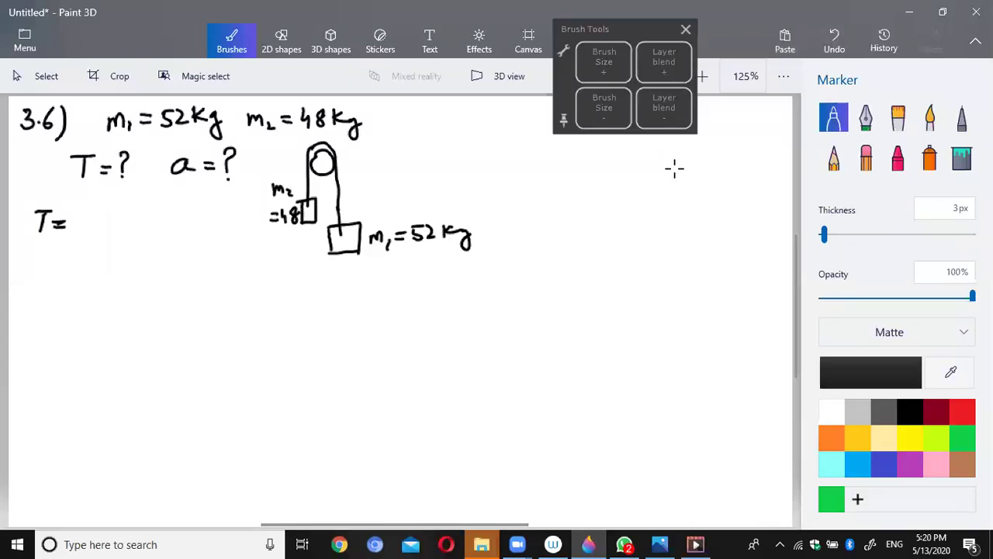
Step: Write the tension formula T = 2m1m2g / (m1 + m2)
mouse_move(85, 217)
mouse_down()
mouse_move(122, 226)
mouse_move(165, 211)
mouse_move(156, 234)
mouse_up()
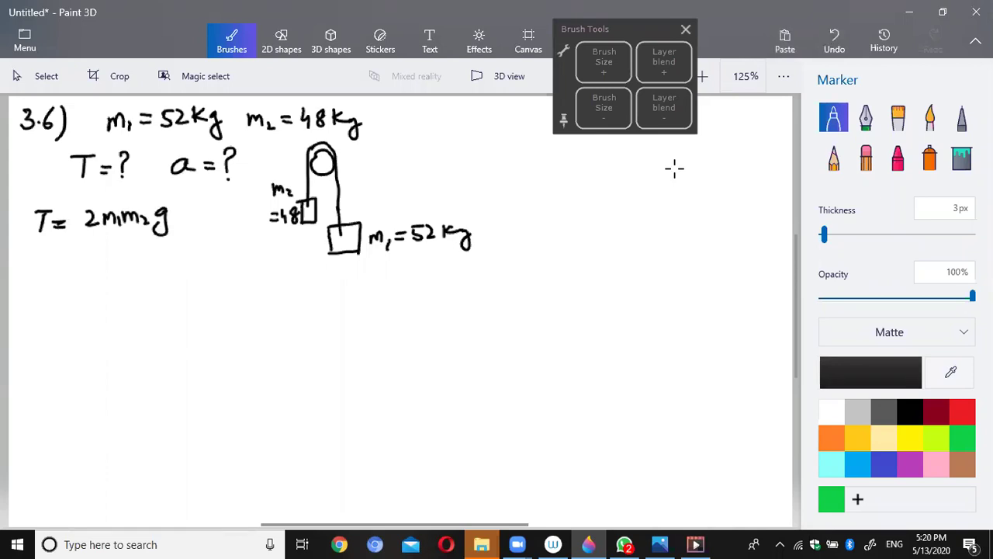
mouse_move(86, 231)
mouse_down()
mouse_move(156, 225)
mouse_move(96, 260)
mouse_move(113, 258)
mouse_up()
drag(120, 250, 124, 256)
mouse_move(132, 258)
mouse_down()
mouse_move(138, 247)
mouse_move(169, 256)
mouse_up()
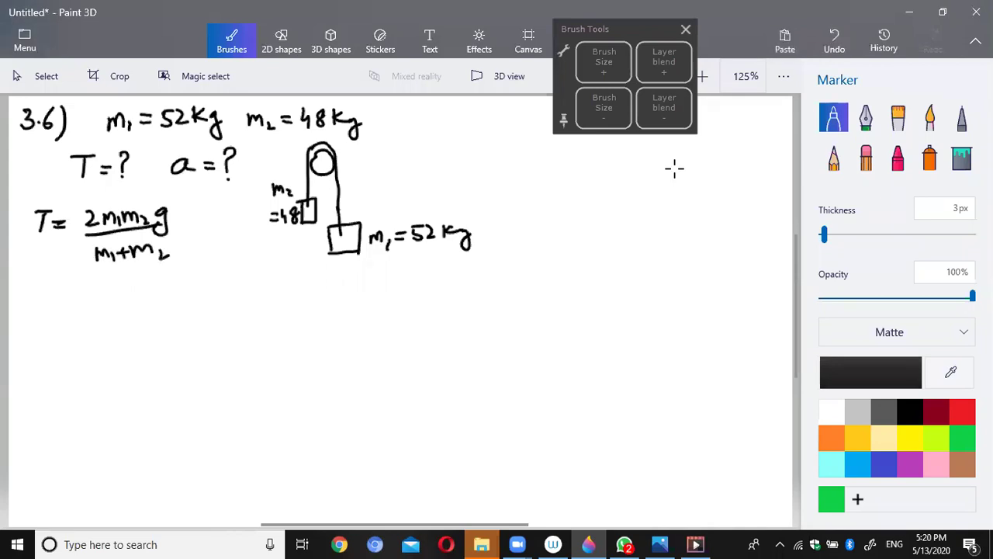
Step: Begin the substitution line with '= 2 × 52Kg ×'
drag(51, 288, 68, 286)
drag(50, 295, 98, 292)
click(109, 283)
mouse_move(98, 281)
mouse_down()
mouse_move(111, 292)
mouse_move(121, 281)
mouse_move(124, 293)
mouse_up()
mouse_move(122, 275)
mouse_down()
mouse_move(163, 292)
mouse_move(165, 304)
mouse_up()
drag(184, 277, 194, 289)
drag(194, 276, 184, 290)
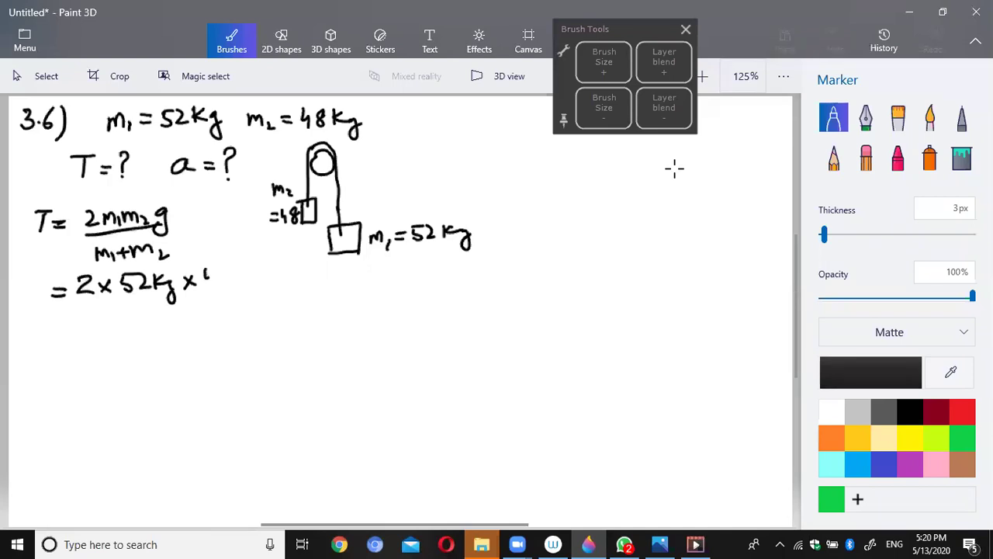
Step: Continue the substituted numerator with '48Kg × 10 m s⁻²'
drag(211, 273, 204, 287)
drag(206, 284, 221, 282)
mouse_move(218, 270)
mouse_down()
mouse_move(218, 287)
mouse_move(234, 286)
mouse_up()
mouse_move(246, 268)
mouse_down()
mouse_move(235, 278)
mouse_move(246, 287)
mouse_up()
mouse_move(258, 278)
mouse_down()
mouse_move(252, 302)
mouse_move(279, 288)
mouse_up()
mouse_move(279, 277)
mouse_down()
mouse_move(269, 289)
mouse_move(294, 289)
mouse_move(303, 278)
mouse_move(322, 287)
mouse_move(336, 268)
mouse_up()
drag(341, 264, 353, 270)
Step: Add the fraction bar with 52Kg + 48Kg beneath, then start the next '=' line
drag(76, 304, 325, 285)
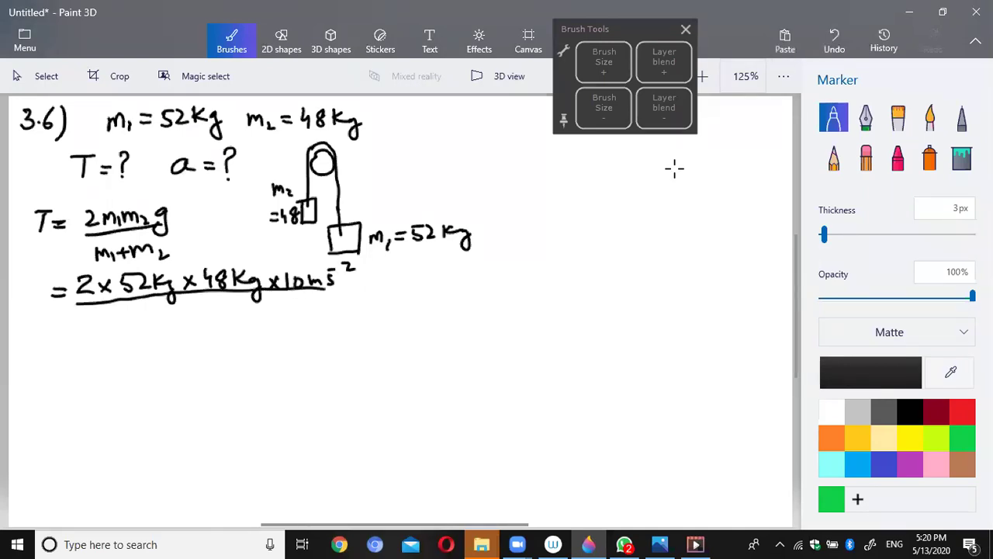
mouse_move(121, 309)
mouse_down()
mouse_move(119, 327)
mouse_move(133, 306)
mouse_up()
drag(139, 309, 155, 320)
mouse_move(163, 309)
mouse_down()
mouse_move(155, 316)
mouse_move(174, 324)
mouse_move(165, 335)
mouse_move(201, 317)
mouse_move(192, 326)
mouse_move(212, 326)
mouse_up()
mouse_move(227, 305)
mouse_down()
mouse_move(219, 319)
mouse_move(228, 325)
mouse_move(241, 315)
mouse_up()
mouse_move(241, 316)
mouse_down()
mouse_move(267, 330)
mouse_move(256, 334)
mouse_up()
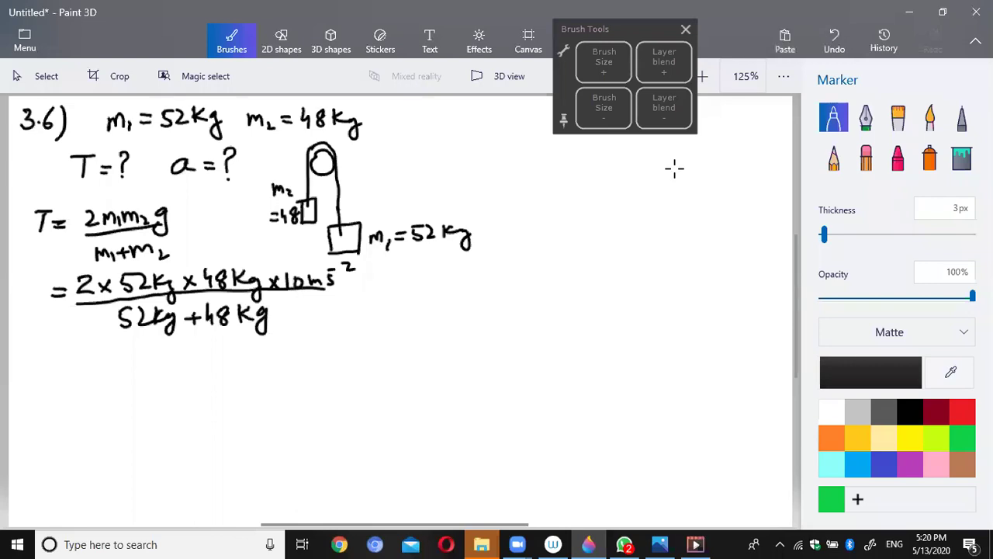
drag(48, 367, 63, 373)
drag(107, 350, 109, 360)
Step: Rewrite the numerator as 2 × 52 × 48Kg × 10 m s⁻²
mouse_move(103, 348)
mouse_down()
mouse_move(114, 361)
mouse_move(139, 362)
mouse_move(127, 363)
mouse_up()
mouse_move(152, 346)
mouse_down()
mouse_move(145, 360)
mouse_move(174, 360)
mouse_up()
mouse_move(176, 347)
mouse_down()
mouse_move(181, 360)
mouse_move(203, 365)
mouse_move(244, 355)
mouse_up()
drag(241, 347, 241, 361)
mouse_move(258, 344)
mouse_down()
mouse_move(251, 351)
mouse_move(259, 344)
mouse_move(272, 361)
mouse_up()
drag(284, 346, 276, 353)
mouse_move(275, 354)
mouse_down()
mouse_move(292, 368)
mouse_move(318, 356)
mouse_up()
mouse_move(318, 342)
mouse_down()
mouse_move(306, 356)
mouse_move(327, 354)
mouse_up()
mouse_move(339, 341)
mouse_down()
mouse_move(362, 345)
mouse_move(367, 330)
mouse_move(375, 343)
mouse_move(391, 326)
mouse_up()
drag(394, 324, 400, 329)
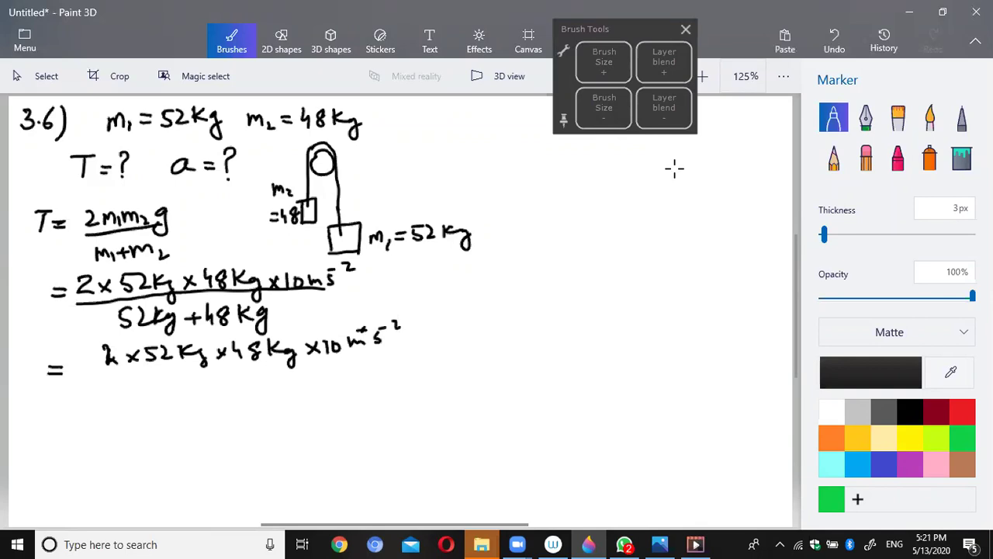
Step: Put 100Kg under a fraction bar, cancel Kg, and start the result line with '='
drag(99, 373, 375, 351)
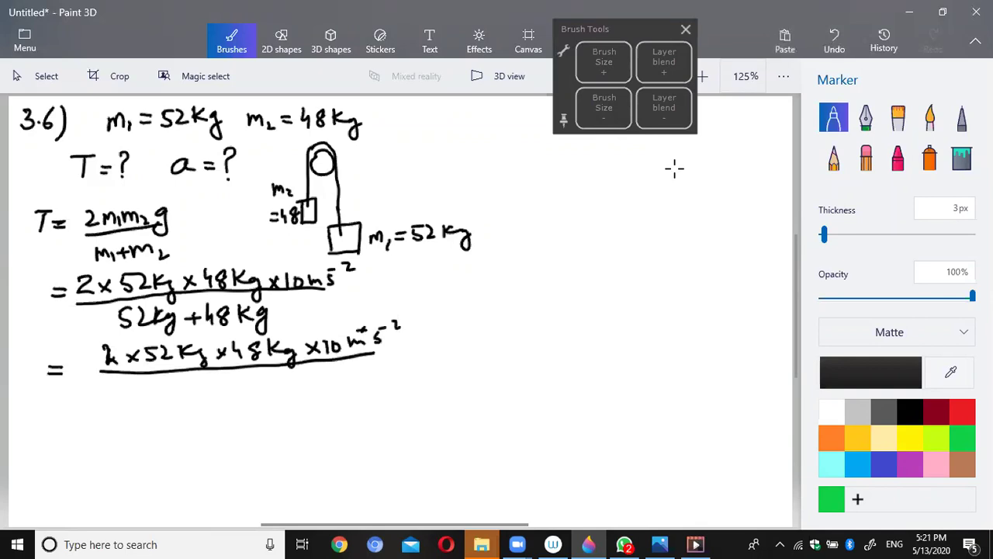
mouse_move(184, 381)
mouse_down()
mouse_move(184, 395)
mouse_move(199, 384)
mouse_move(233, 386)
mouse_move(247, 412)
mouse_up()
drag(297, 326, 245, 397)
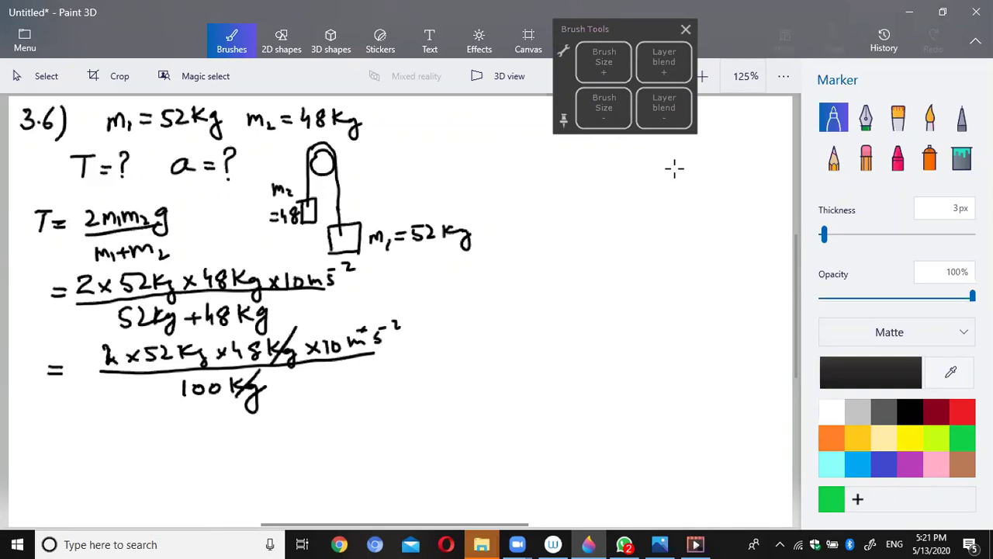
drag(49, 412, 65, 412)
drag(50, 420, 67, 419)
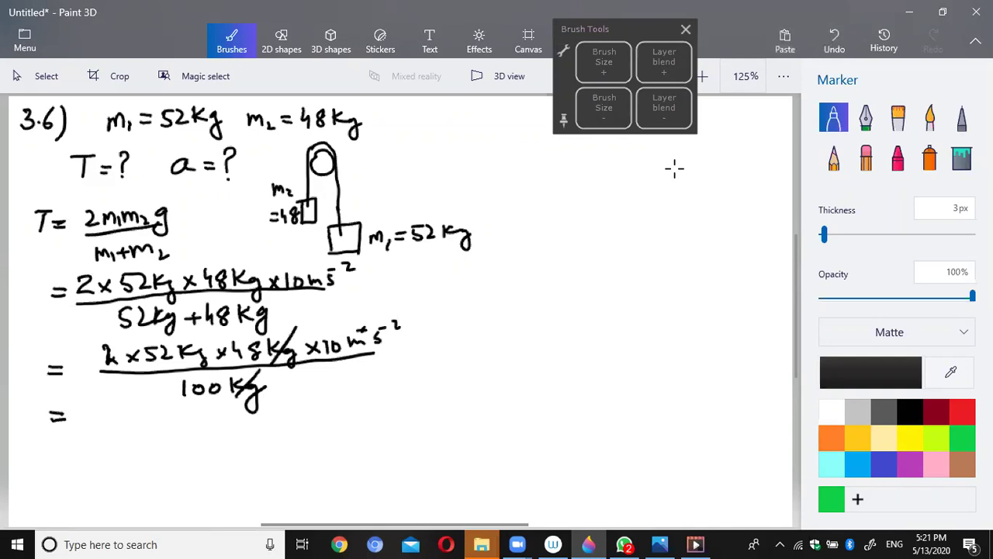
Step: Strike out the matching zeros in 10 and 100 and cancel the 2
drag(339, 340, 331, 354)
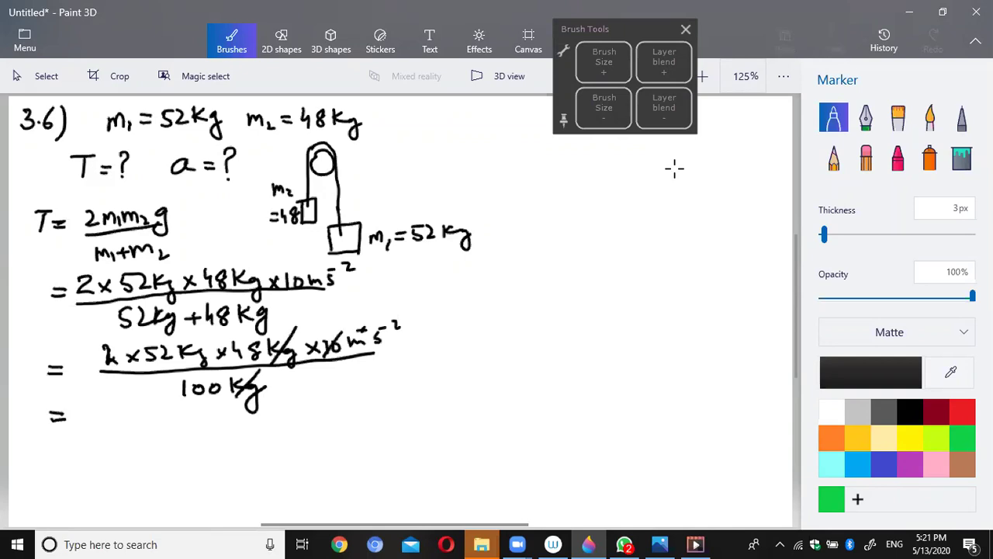
drag(220, 378, 210, 404)
drag(111, 348, 95, 369)
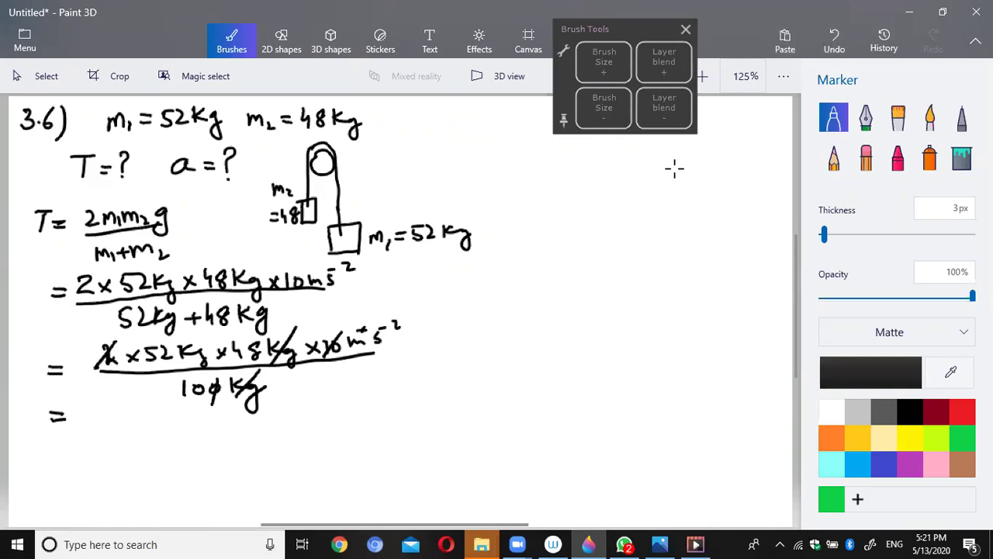
mouse_move(204, 378)
mouse_down()
mouse_move(185, 393)
mouse_move(190, 416)
mouse_up()
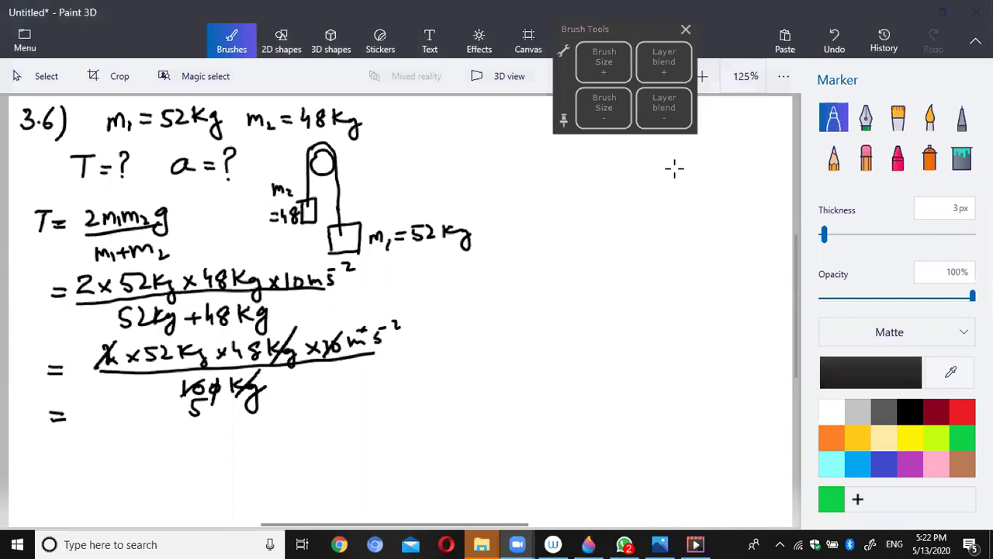
Step: Write the tension result 499.2N and rule a vertical divider right of the diagram
drag(87, 404, 96, 430)
mouse_move(113, 411)
mouse_down()
mouse_move(110, 425)
mouse_move(129, 427)
mouse_up()
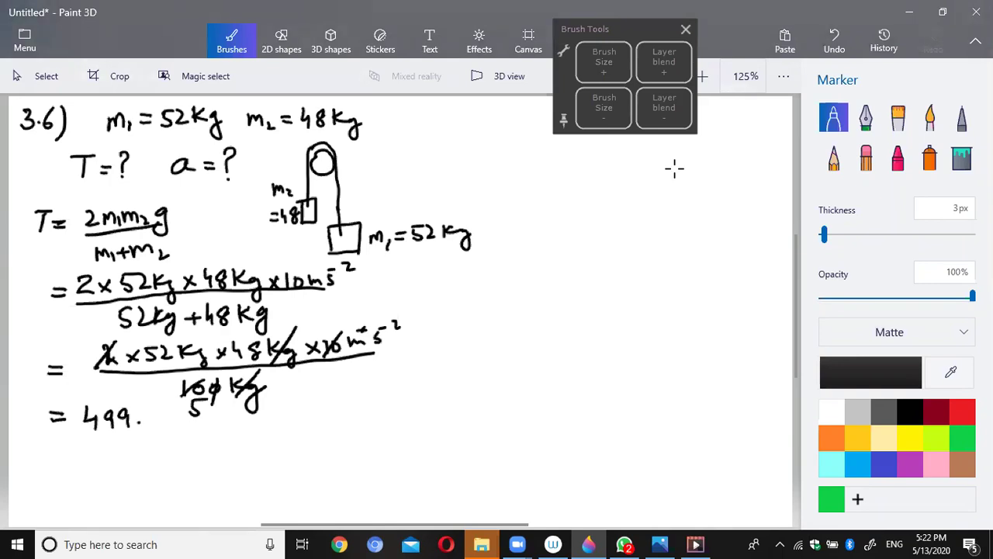
drag(144, 416, 159, 426)
drag(168, 413, 169, 425)
drag(475, 147, 473, 219)
Step: Extend the divider downward and write 'a = (m1 − m2)g' beside it
drag(474, 257, 468, 350)
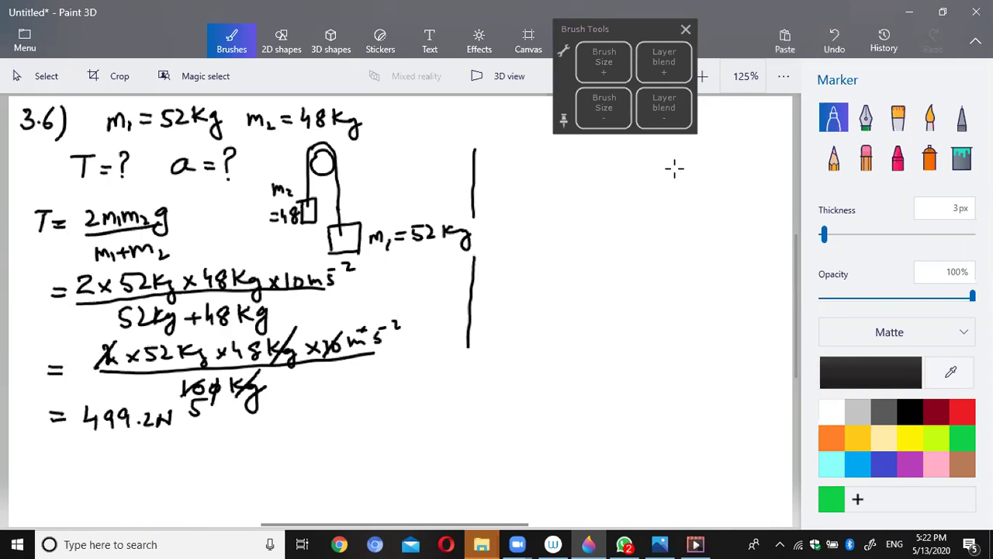
click(685, 28)
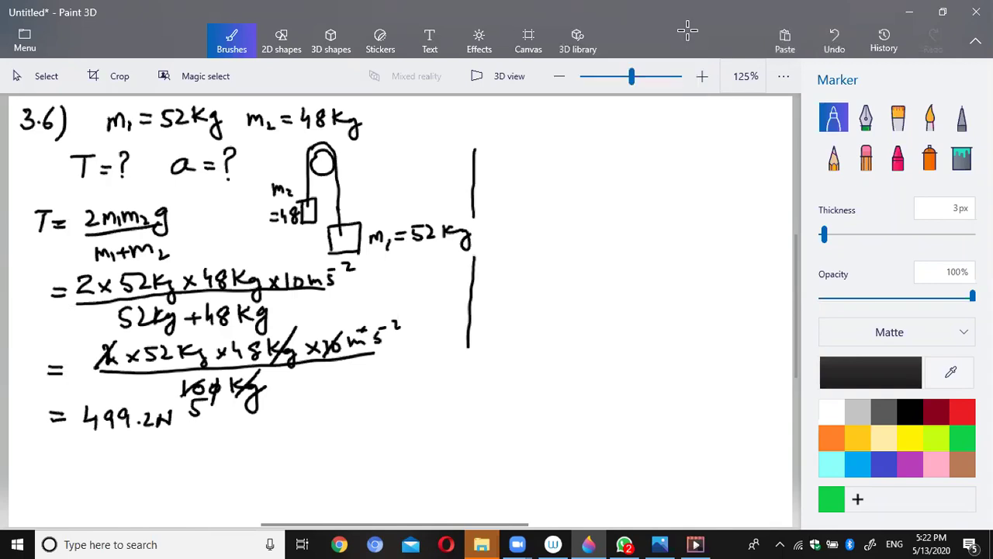
mouse_move(502, 154)
mouse_down()
mouse_move(506, 141)
mouse_move(517, 155)
mouse_up()
mouse_move(522, 145)
mouse_down()
mouse_move(535, 152)
mouse_move(568, 133)
mouse_move(581, 146)
mouse_up()
mouse_move(587, 138)
mouse_down()
mouse_move(614, 135)
mouse_move(650, 150)
mouse_up()
drag(557, 130, 553, 158)
mouse_move(672, 127)
mouse_down()
mouse_move(661, 133)
mouse_move(672, 149)
mouse_move(661, 158)
mouse_up()
Step: Add the fraction bar with m1 + m2 below, then start the 'a =' substitution line
drag(550, 156, 652, 155)
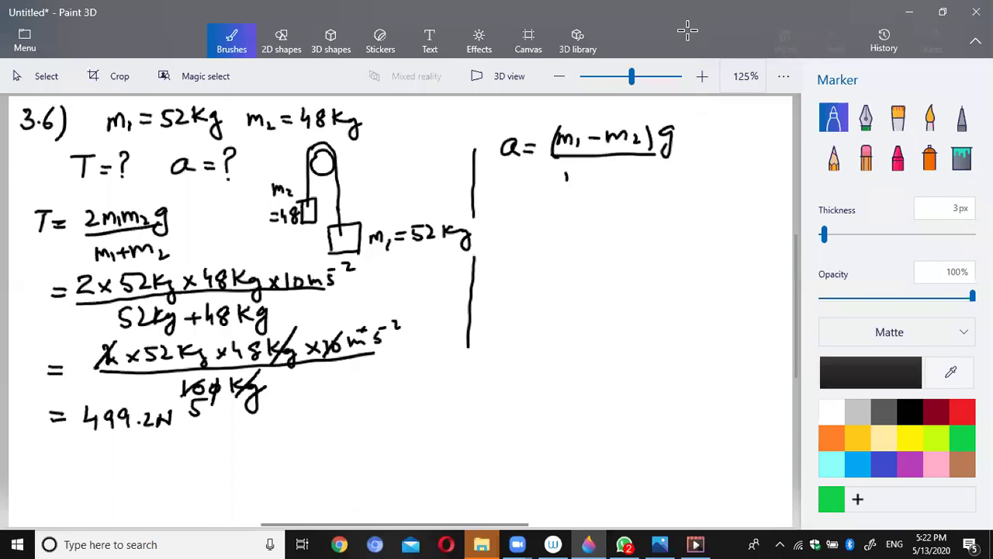
mouse_move(565, 183)
mouse_down()
mouse_move(570, 172)
mouse_move(582, 181)
mouse_up()
mouse_move(589, 173)
mouse_down()
mouse_move(589, 183)
mouse_move(617, 175)
mouse_move(611, 181)
mouse_up()
drag(625, 168, 644, 177)
drag(654, 168, 661, 176)
mouse_move(506, 211)
mouse_down()
mouse_move(492, 221)
mouse_move(508, 223)
mouse_up()
mouse_move(518, 212)
mouse_down()
mouse_move(532, 221)
mouse_move(559, 207)
mouse_move(556, 215)
mouse_up()
Step: Substitute the numerator as (52Kg − 48Kg)10 m s⁻²
mouse_move(561, 195)
mouse_down()
mouse_move(582, 194)
mouse_move(586, 212)
mouse_move(599, 206)
mouse_up()
mouse_move(602, 205)
mouse_down()
mouse_move(612, 207)
mouse_move(606, 226)
mouse_move(647, 211)
mouse_up()
mouse_move(661, 192)
mouse_down()
mouse_move(658, 213)
mouse_move(706, 219)
mouse_up()
drag(554, 191, 549, 224)
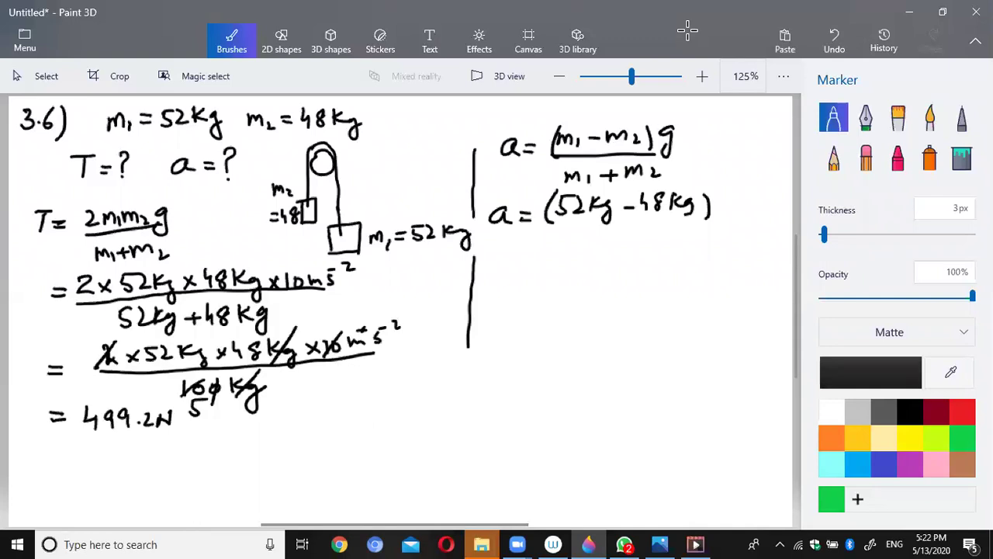
mouse_move(719, 194)
mouse_down()
mouse_move(717, 214)
mouse_move(726, 206)
mouse_up()
drag(738, 200, 757, 211)
drag(754, 190, 781, 187)
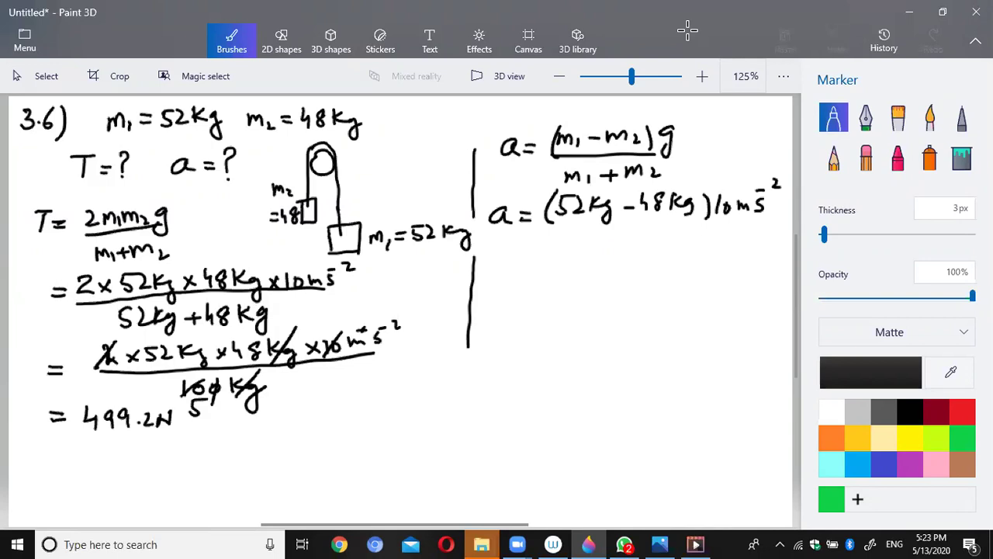
Step: Draw the fraction bar with 52Kg + 48Kg beneath and start the next '=' line
drag(544, 226, 735, 220)
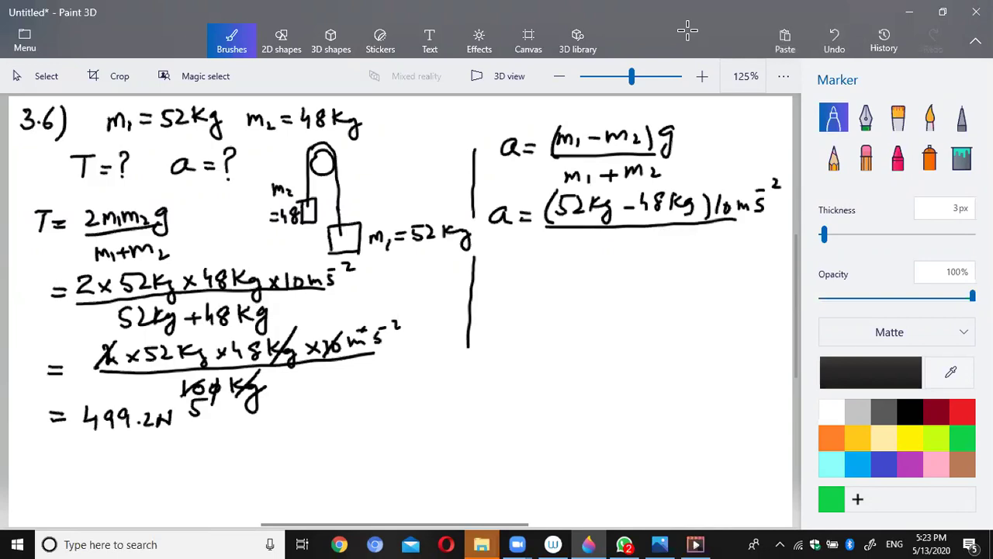
drag(570, 236, 570, 254)
mouse_move(569, 236)
mouse_down()
mouse_move(594, 253)
mouse_move(616, 252)
mouse_move(625, 265)
mouse_move(662, 245)
mouse_up()
mouse_move(654, 238)
mouse_down()
mouse_move(654, 253)
mouse_move(677, 248)
mouse_up()
mouse_move(692, 229)
mouse_down()
mouse_move(690, 242)
mouse_move(721, 243)
mouse_up()
drag(734, 237, 728, 254)
mouse_move(509, 293)
mouse_down()
mouse_move(524, 300)
mouse_move(560, 289)
mouse_up()
Step: Write the simplified fraction 4Kg × 10 m s⁻² over 100 Kg
mouse_move(559, 284)
mouse_down()
mouse_move(559, 301)
mouse_move(571, 294)
mouse_up()
mouse_move(571, 287)
mouse_down()
mouse_move(582, 278)
mouse_move(592, 292)
mouse_move(583, 308)
mouse_move(621, 294)
mouse_up()
mouse_move(630, 281)
mouse_down()
mouse_move(630, 291)
mouse_move(643, 282)
mouse_move(684, 288)
mouse_up()
drag(688, 270, 712, 271)
drag(538, 303, 691, 298)
mouse_move(561, 316)
mouse_down()
mouse_move(559, 329)
mouse_move(587, 317)
mouse_up()
mouse_move(612, 306)
mouse_down()
mouse_move(611, 324)
mouse_move(616, 317)
mouse_up()
mouse_move(616, 316)
mouse_down()
mouse_move(644, 318)
mouse_move(646, 333)
mouse_move(632, 337)
mouse_up()
Step: Cancel Kg and the matching zeros, then write the result = 0.4 m s⁻²
drag(607, 265, 573, 298)
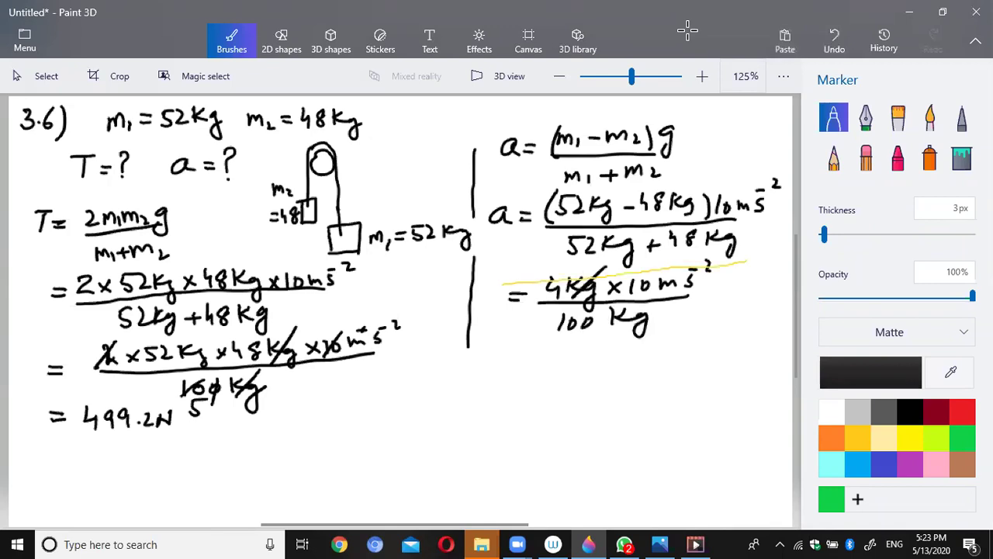
drag(641, 317, 579, 343)
drag(647, 284, 630, 307)
drag(500, 367, 520, 369)
drag(498, 376, 514, 376)
mouse_move(541, 358)
mouse_down()
mouse_move(531, 369)
mouse_move(543, 374)
mouse_move(541, 359)
mouse_move(619, 371)
mouse_move(653, 346)
mouse_up()
click(561, 367)
drag(661, 342, 675, 349)
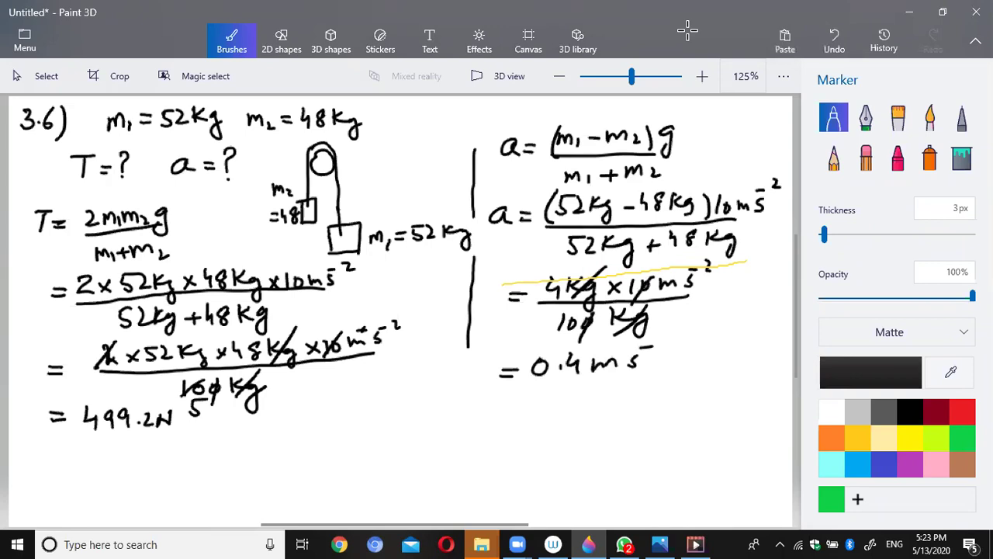